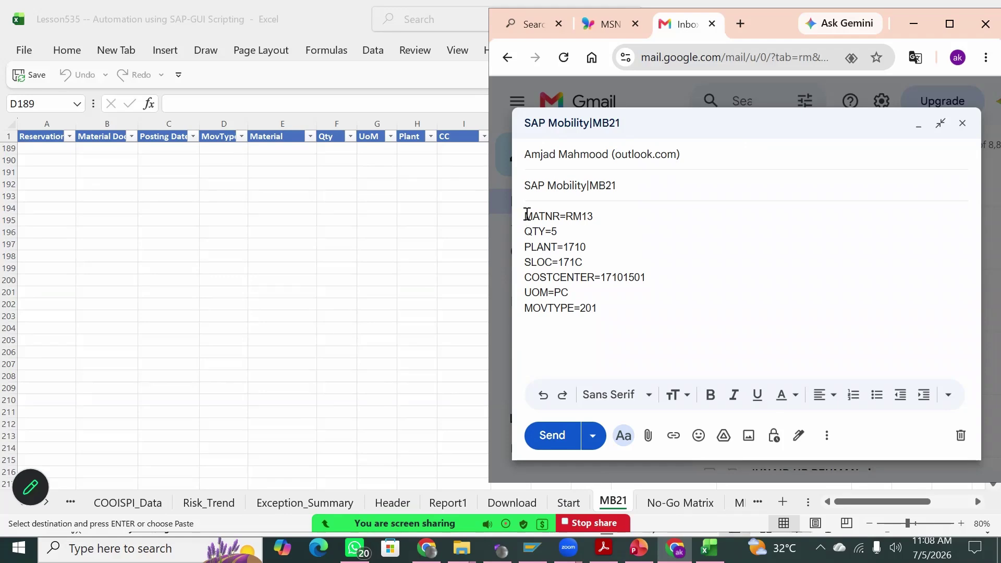
Transfer the emailed MB21 reservation data into row 189 of the MB21 sheet in Excel, starting at D189
drag(526, 215, 630, 335)
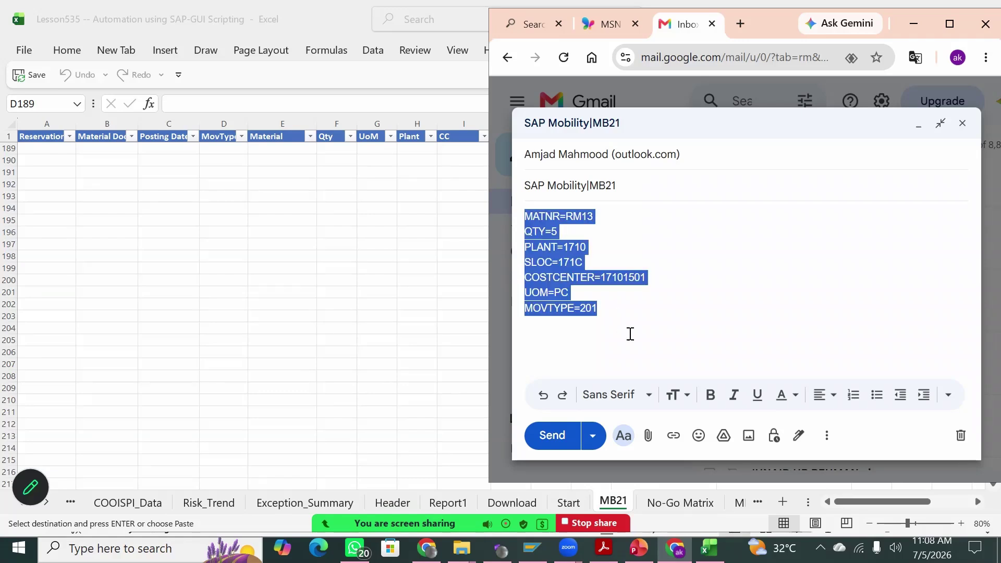
click(630, 334)
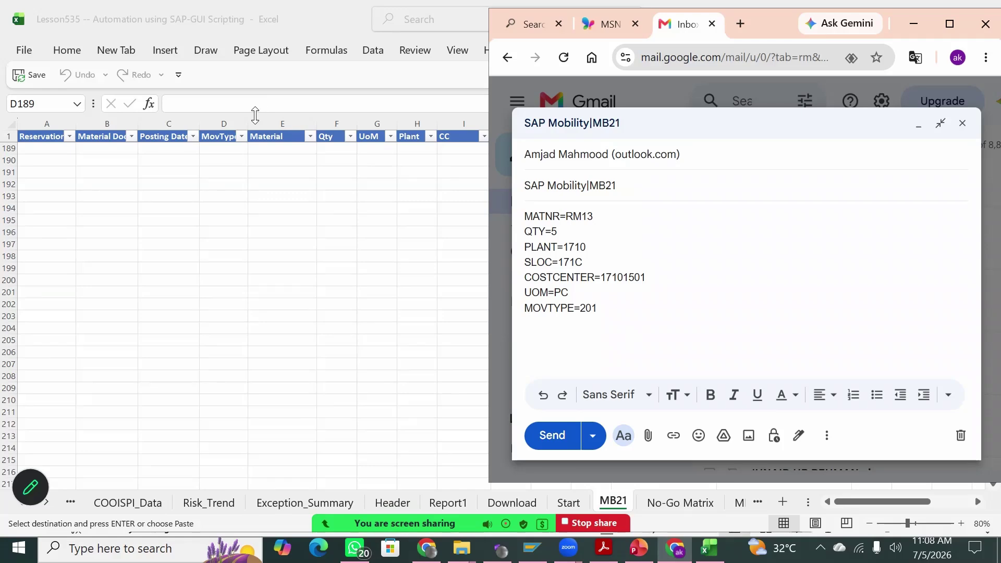
click(220, 149)
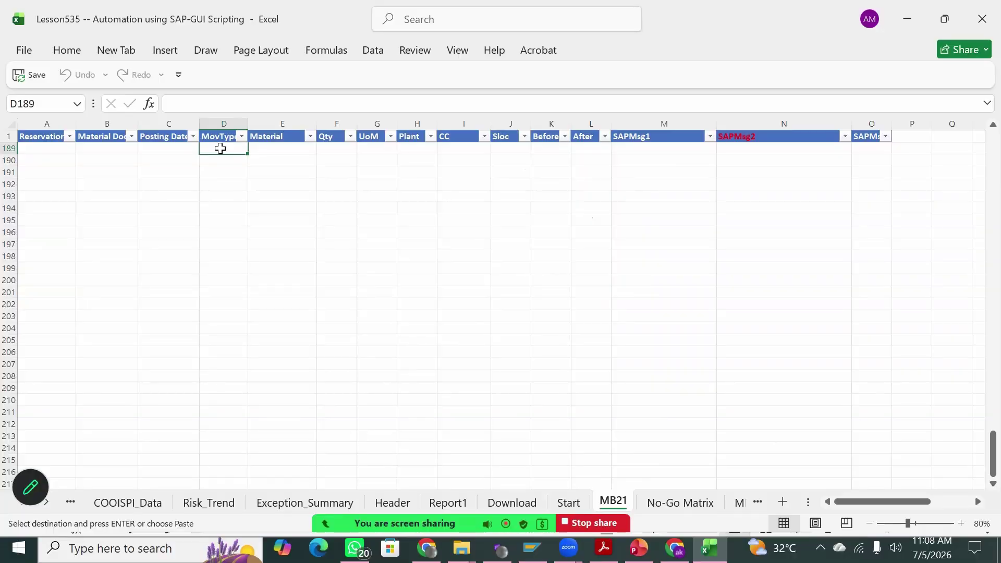
key(ctrl+v)
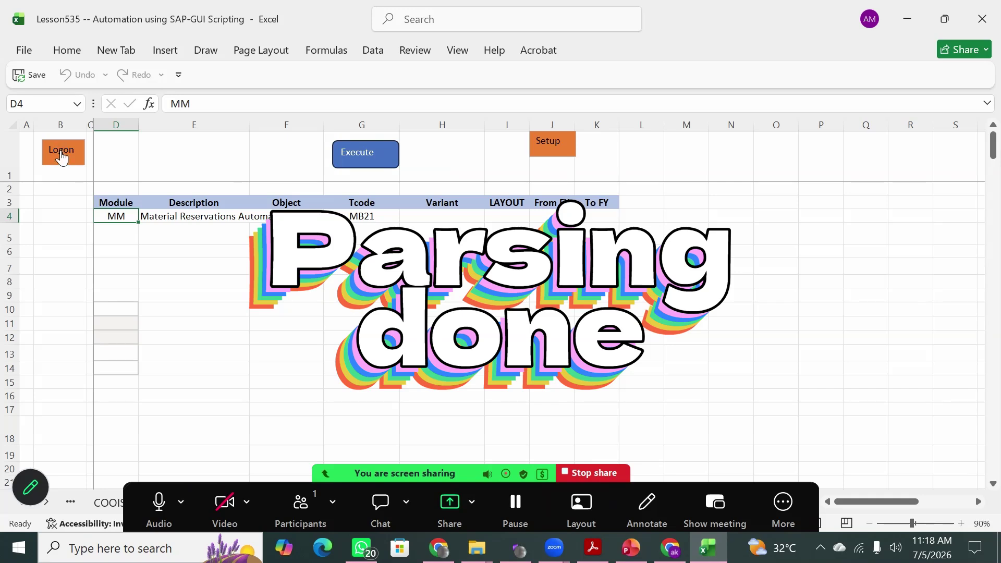
Log on to SAP from the Excel workbook and execute the MB21 material reservations automation
click(61, 157)
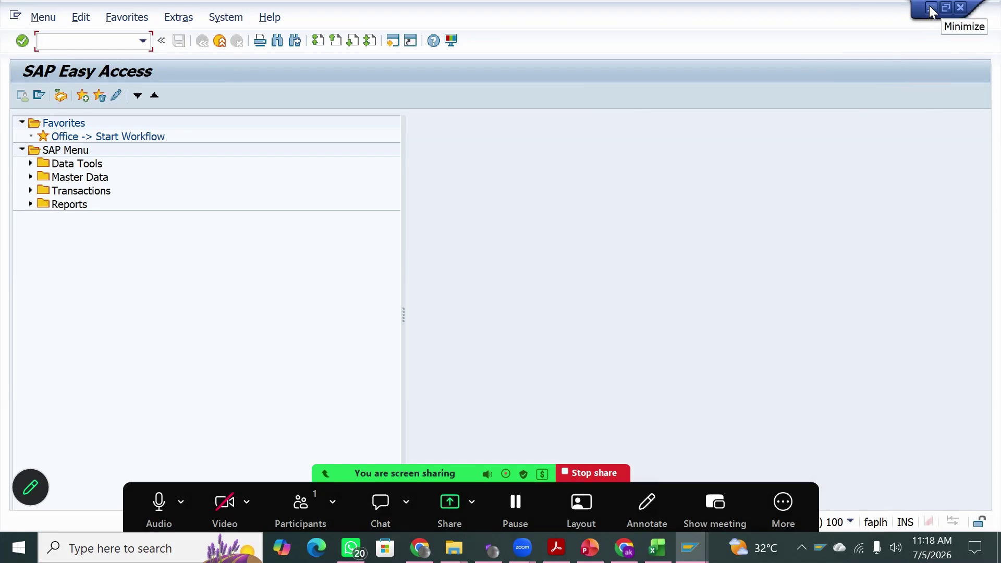
click(928, 7)
click(437, 229)
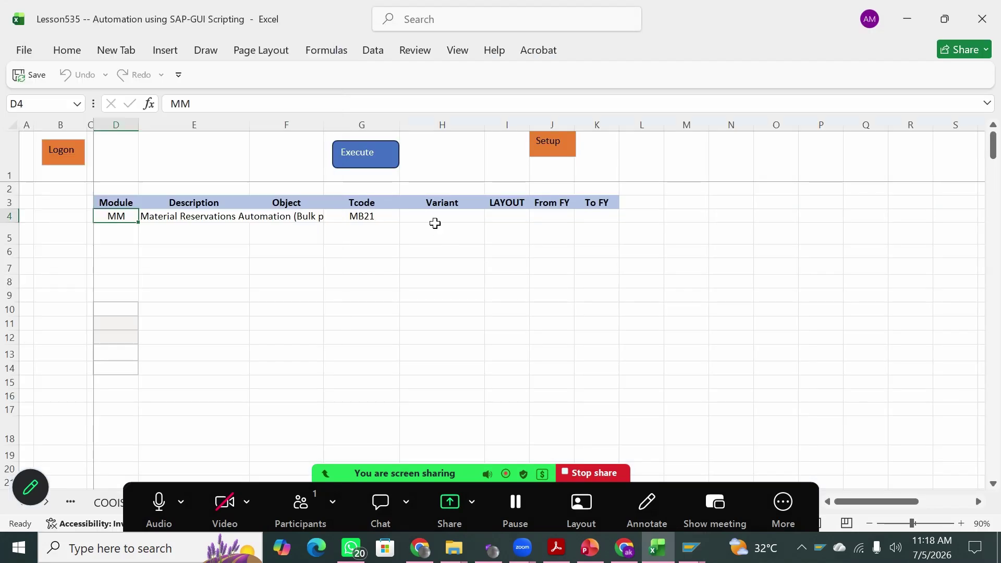
click(362, 156)
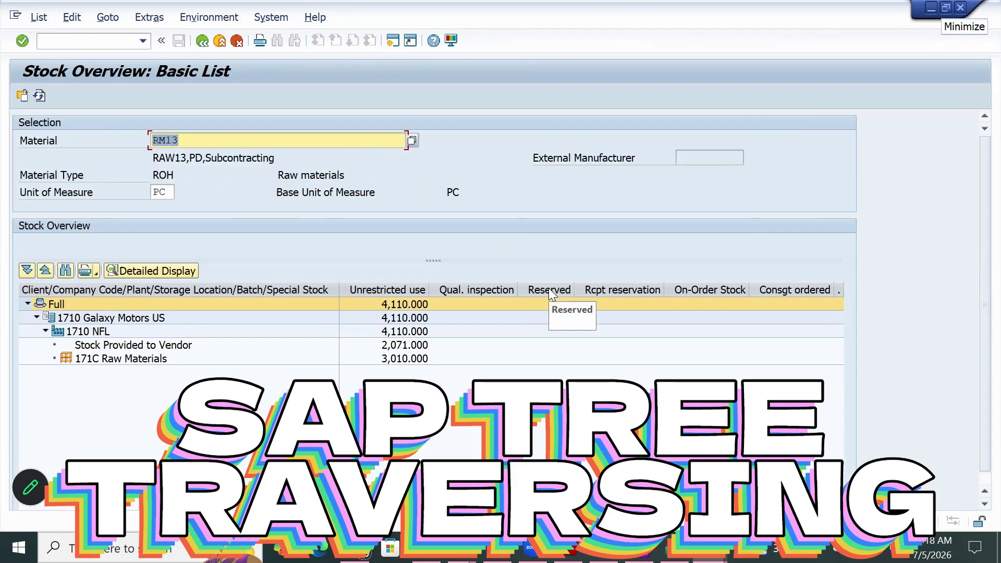
Create a reservation with movement type 201, plant 1710 and cost center 17101501 for 5 PC of RM13 from storage location 171C
key(F3)
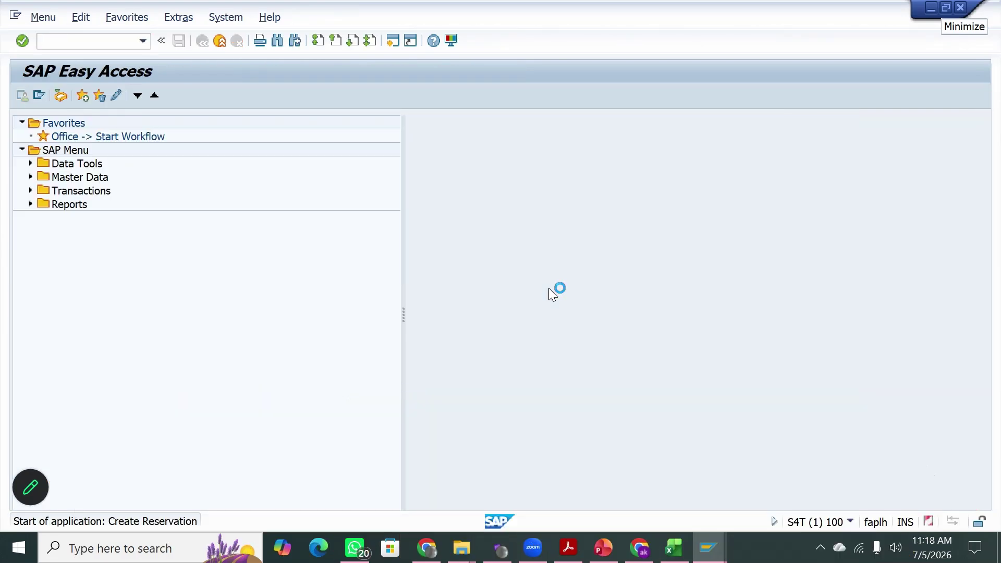
text(201)
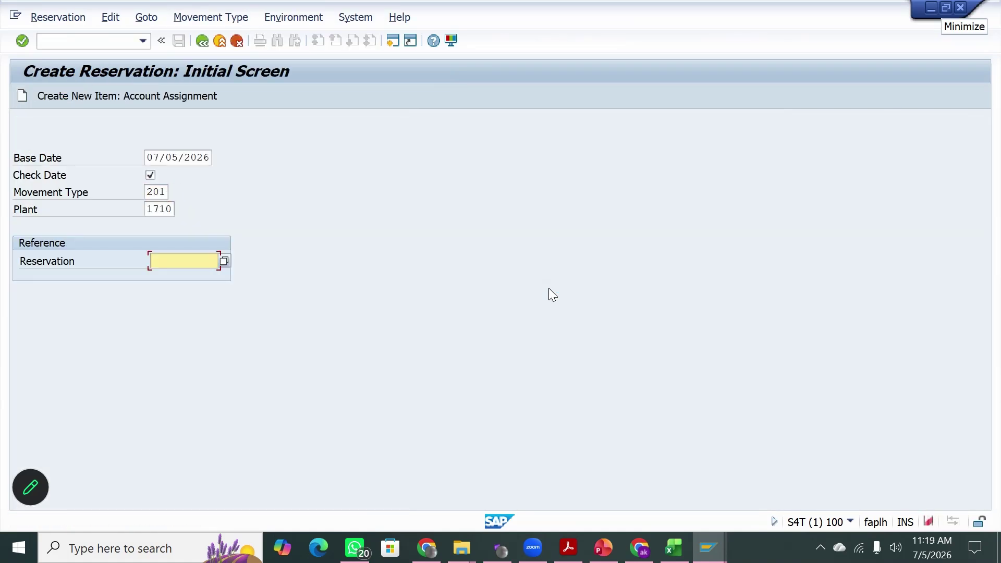
key(Return)
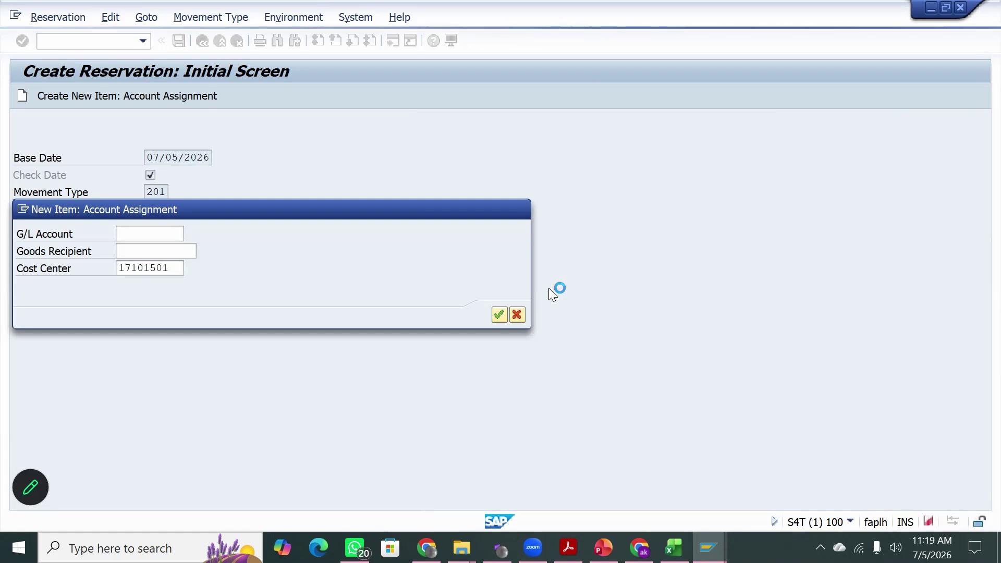
key(Return)
text(RM13)
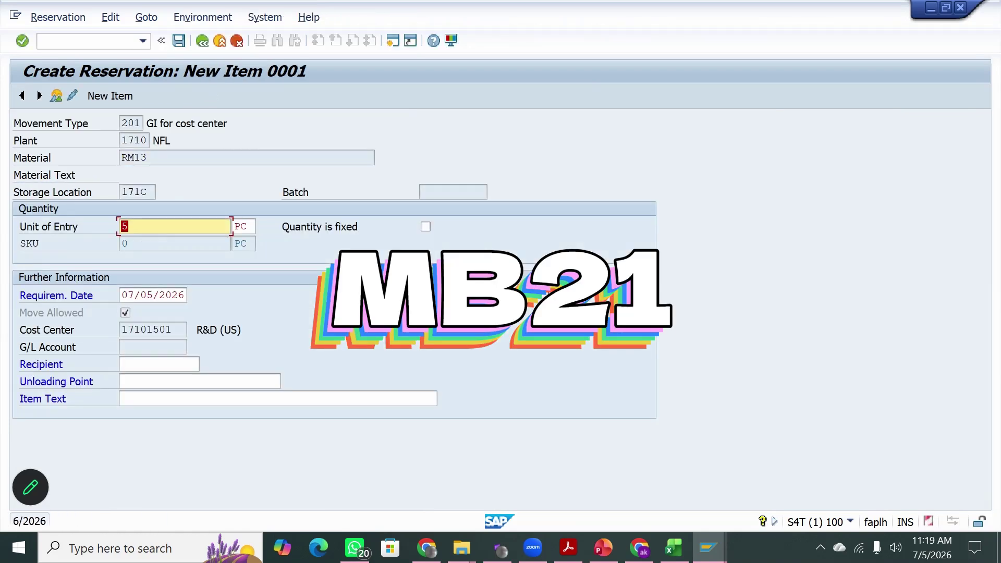
key(Return)
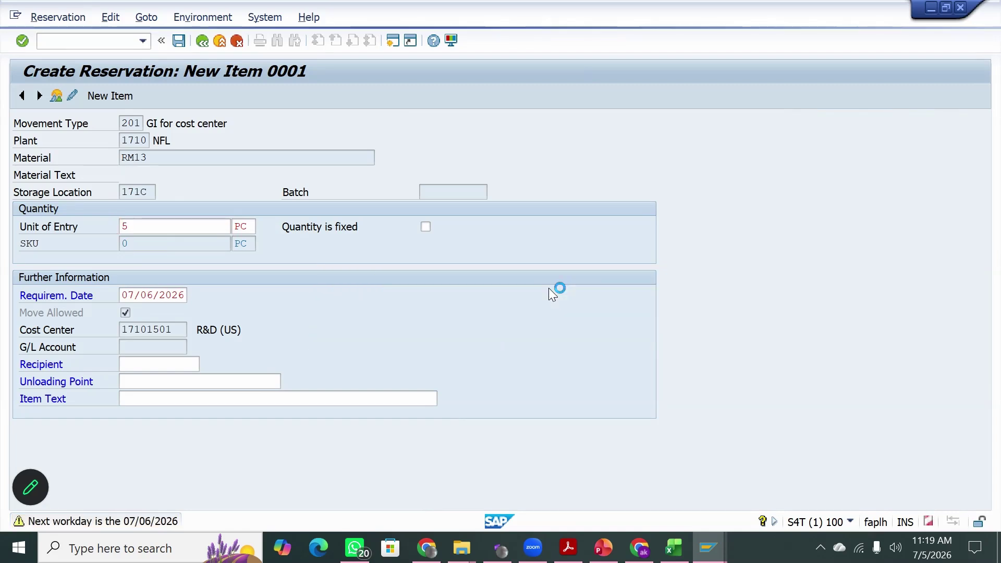
key(Return)
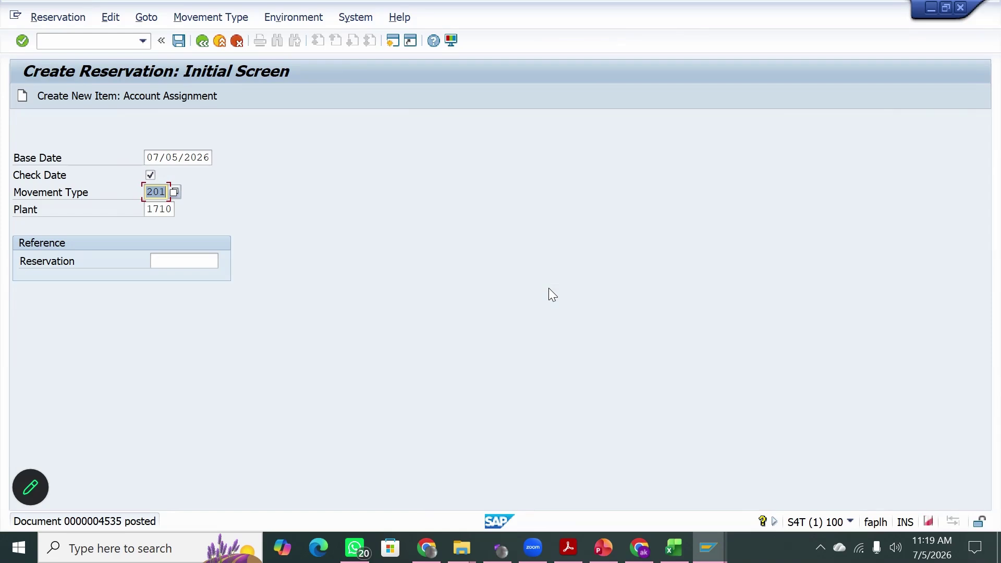
Load reservation 4535 into a MIGO goods issue and dismiss the save prompt and the tip
key(F3)
text(migo)
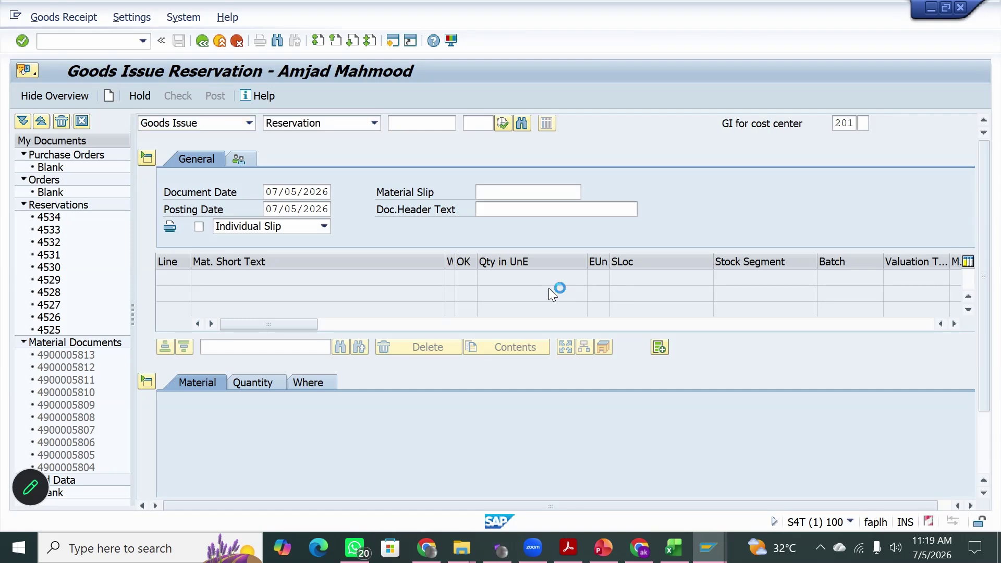
key(Tab)
text(4535)
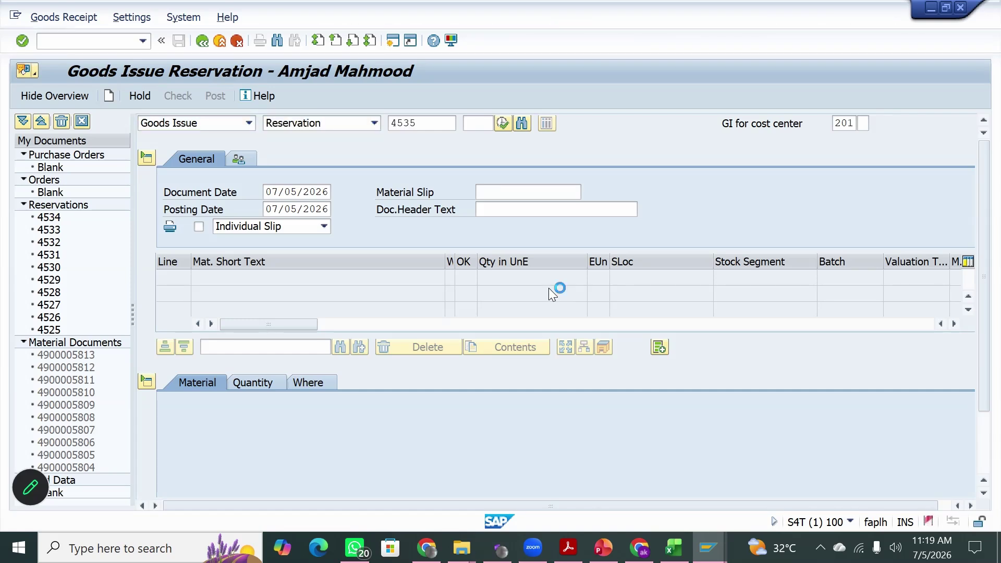
key(Return)
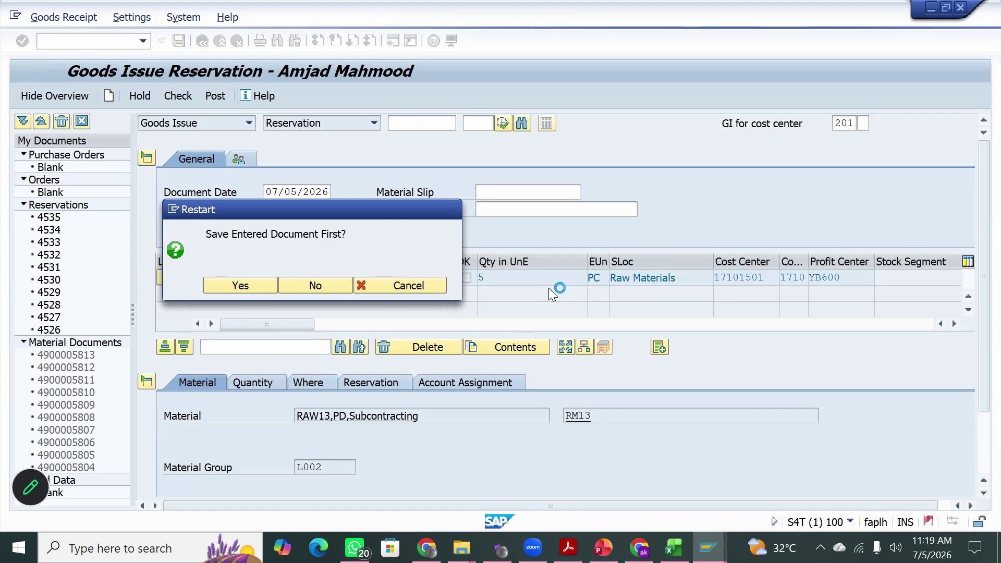
key(Tab)
key(Return)
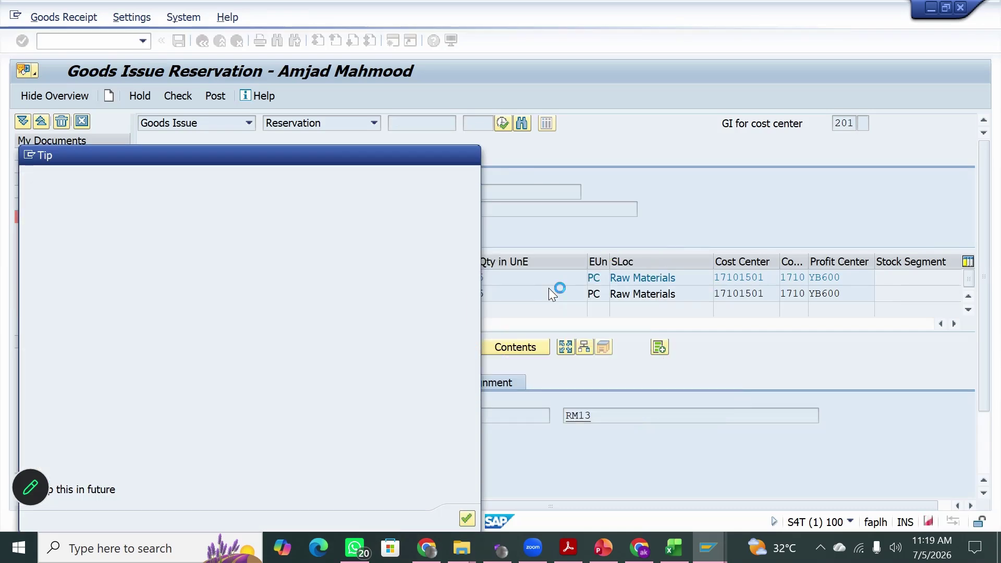
key(Return)
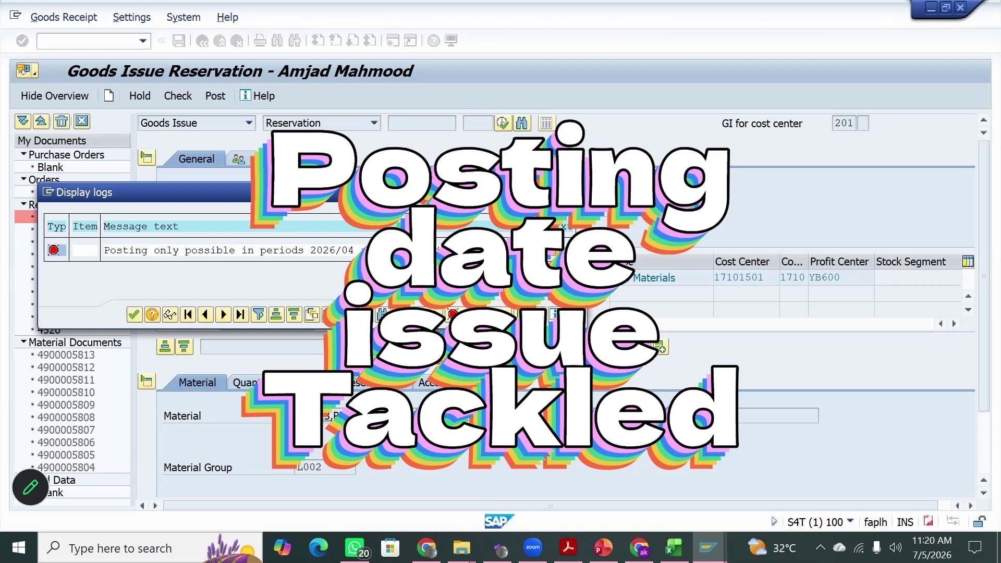
Close the message log, set the posting date to 04/30/2026, then check and post the goods issue
key(Return)
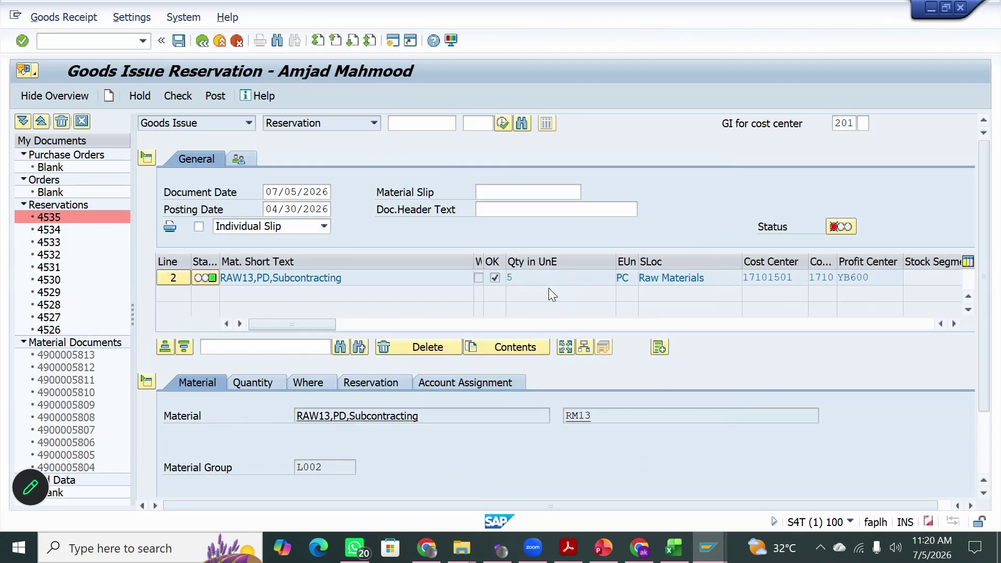
key(ctrl+F7)
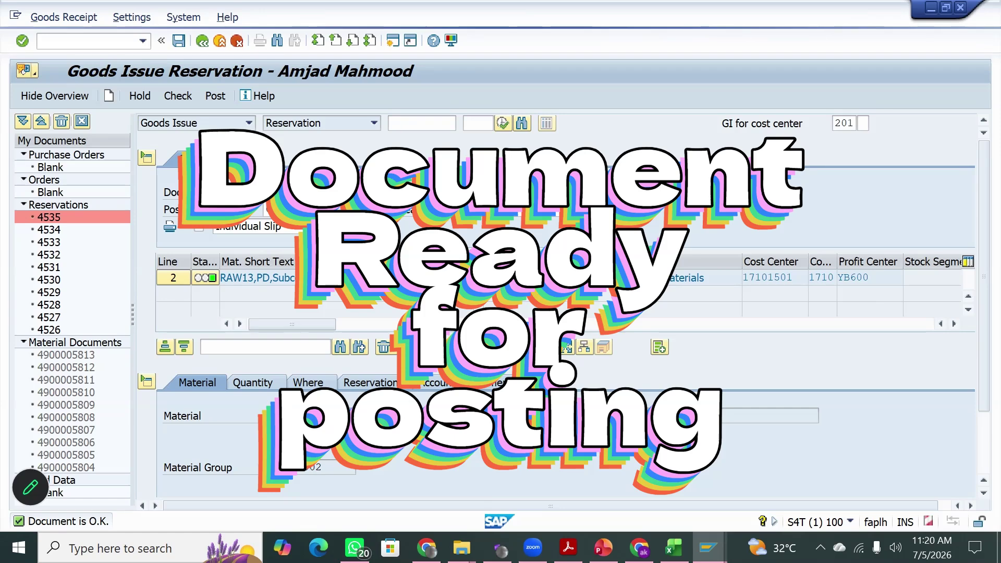
key(ctrl+s)
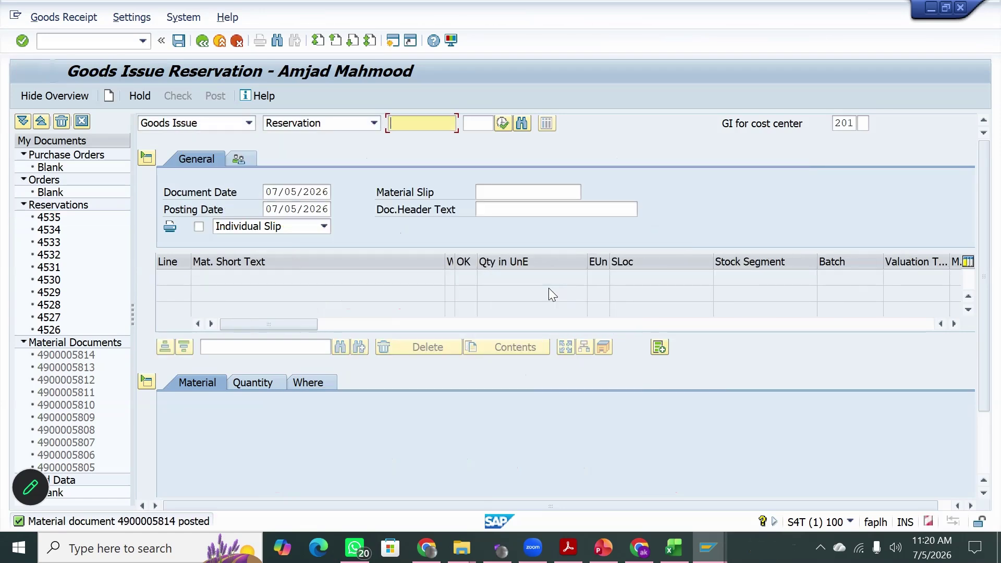
Check the warehouse stock of RM13 at storage location 171C with MB52 and exit the report
key(F3)
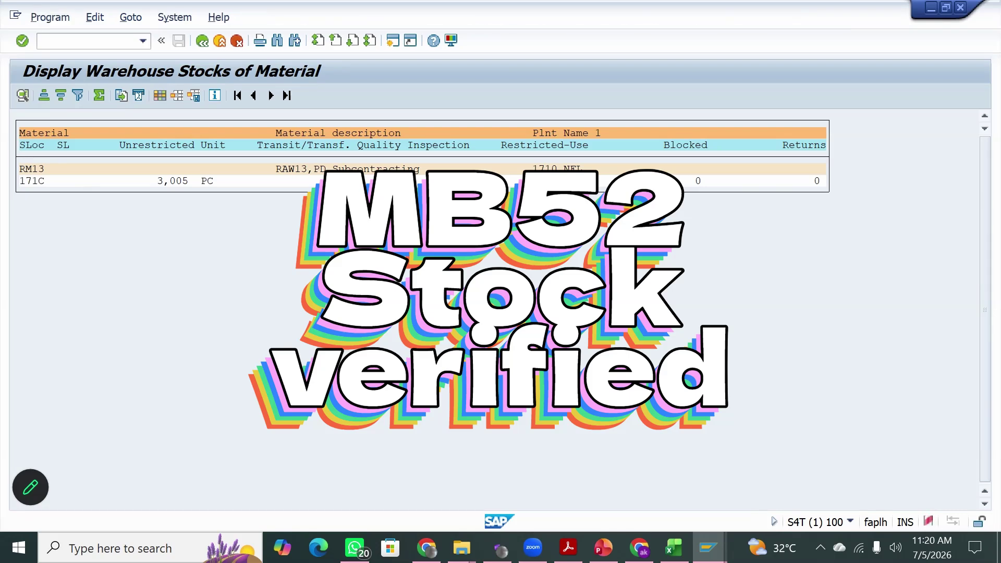
key(F3)
key(F3)
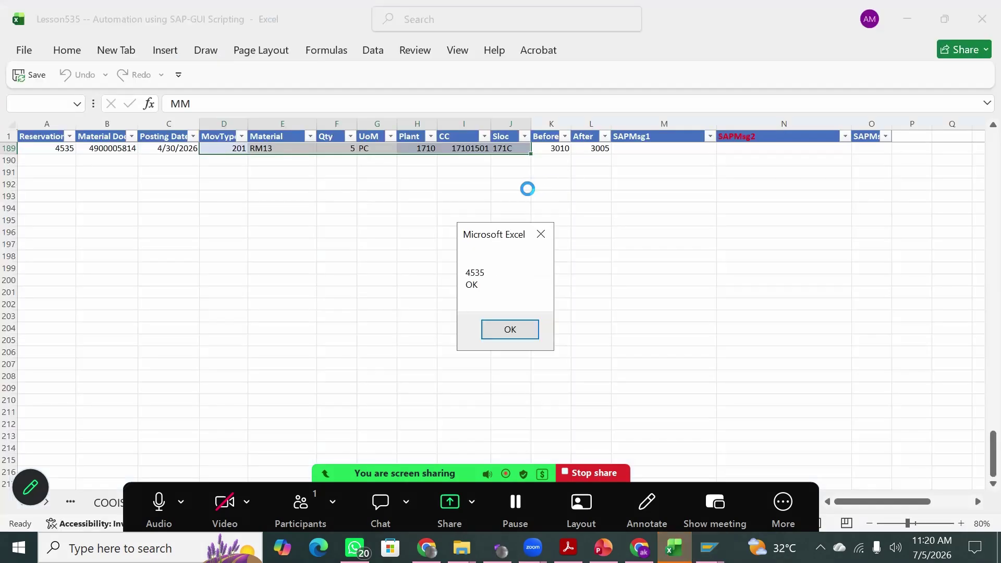
Acknowledge the automation's reservation and completion messages in Excel
click(505, 331)
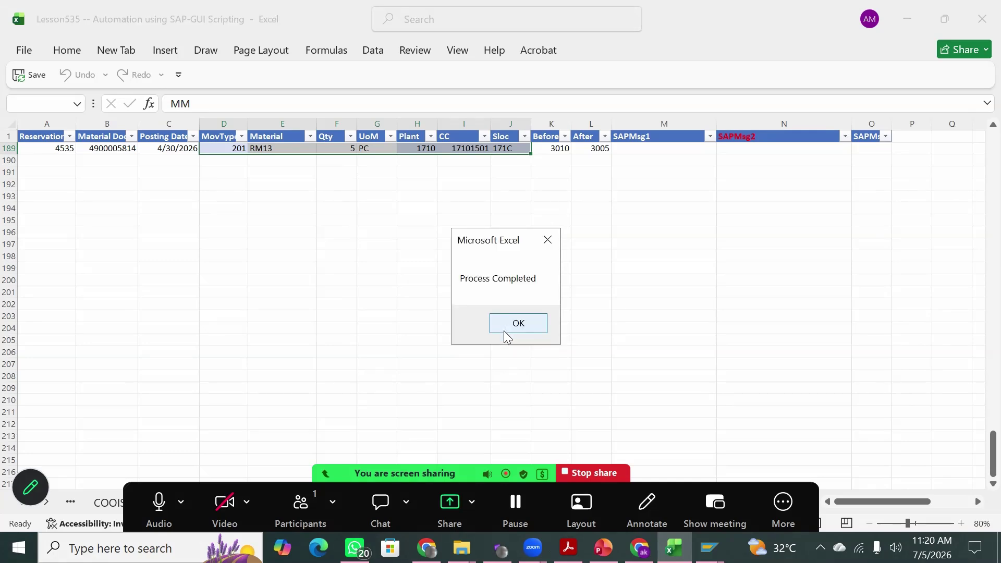
click(504, 331)
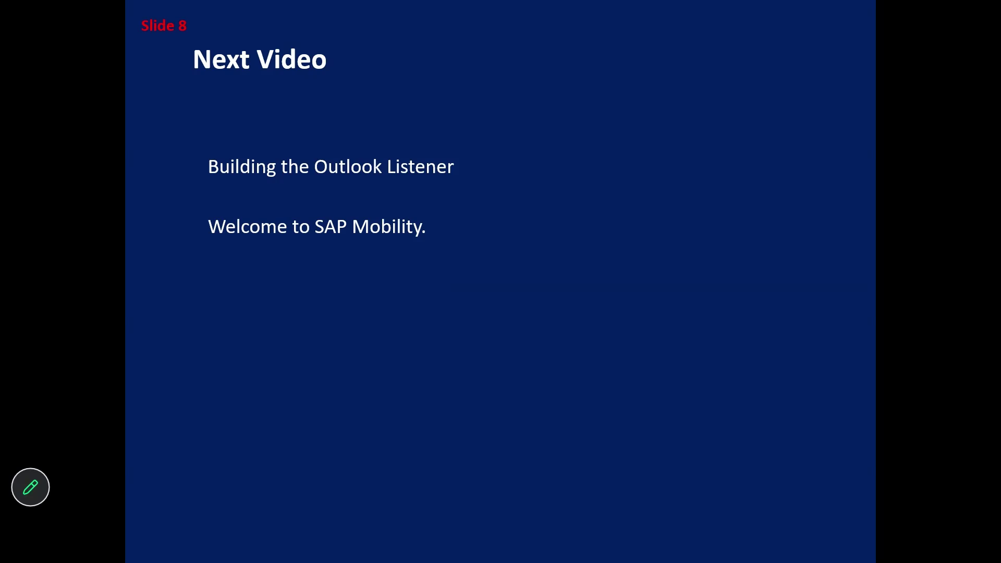
key(Right)
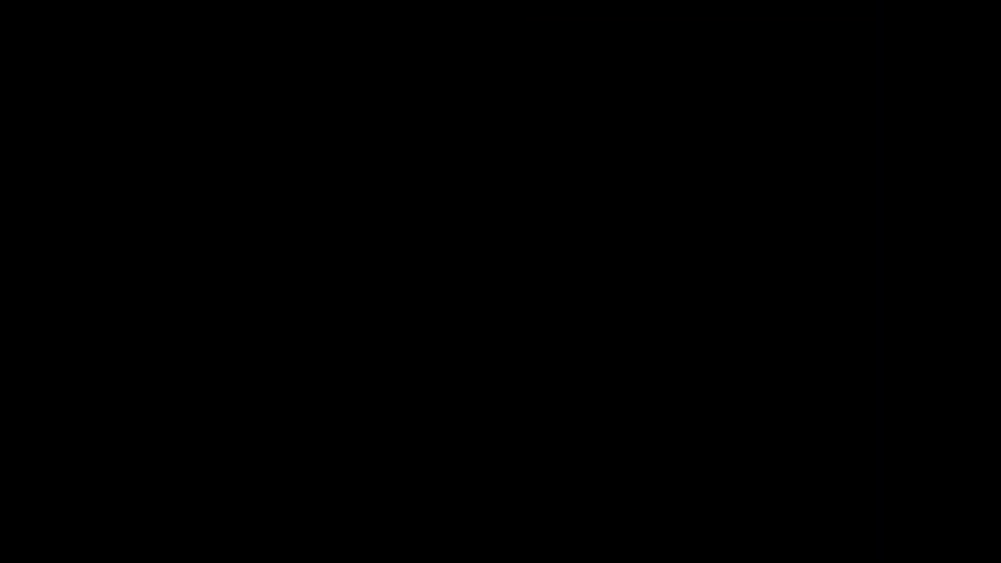